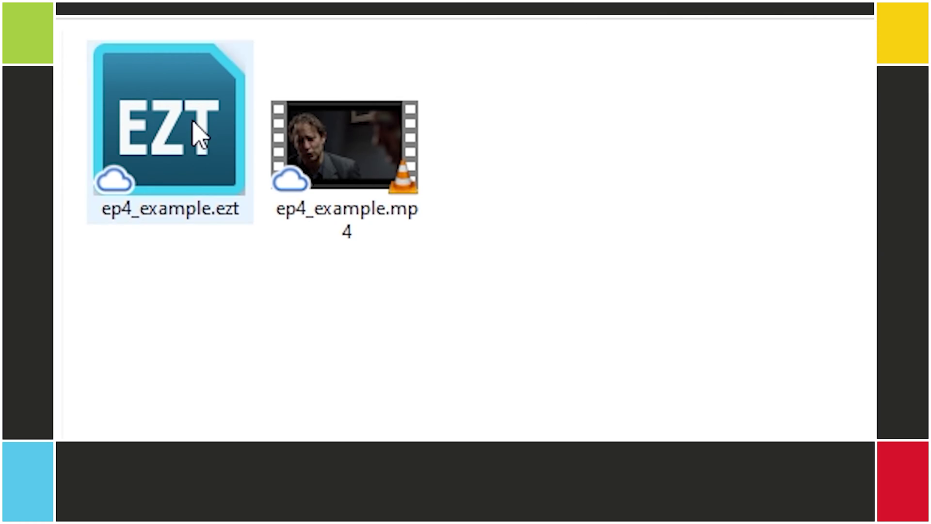
Step: Open the ep4_example.ezt project from File Explorer into EasyTitles
left_click(198, 129)
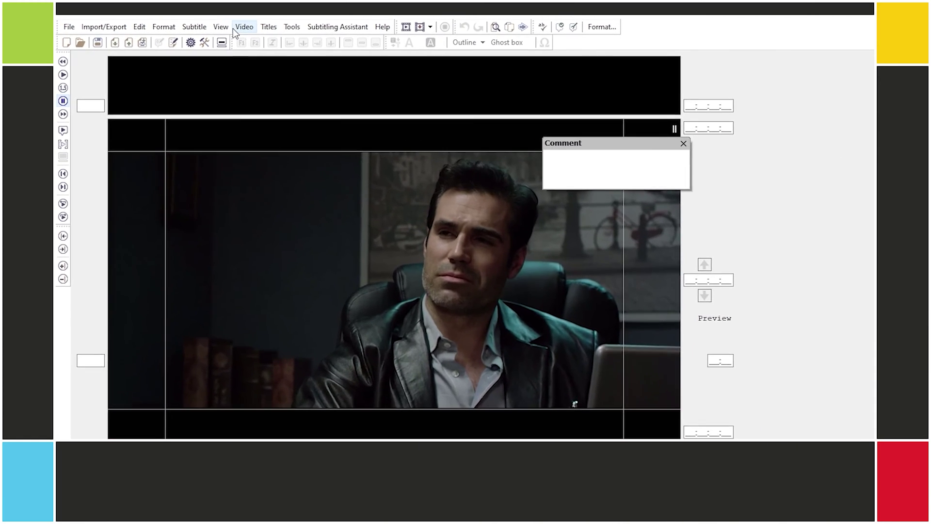
Step: Check the Video menu, then make subtitle 3, 'Went there with an old buddy of mine,', current
left_click(185, 25)
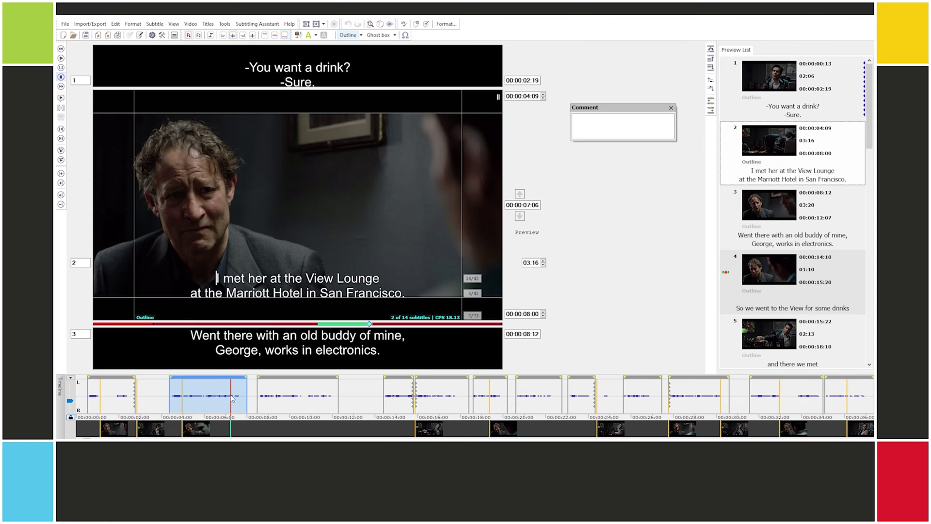
left_click(292, 396)
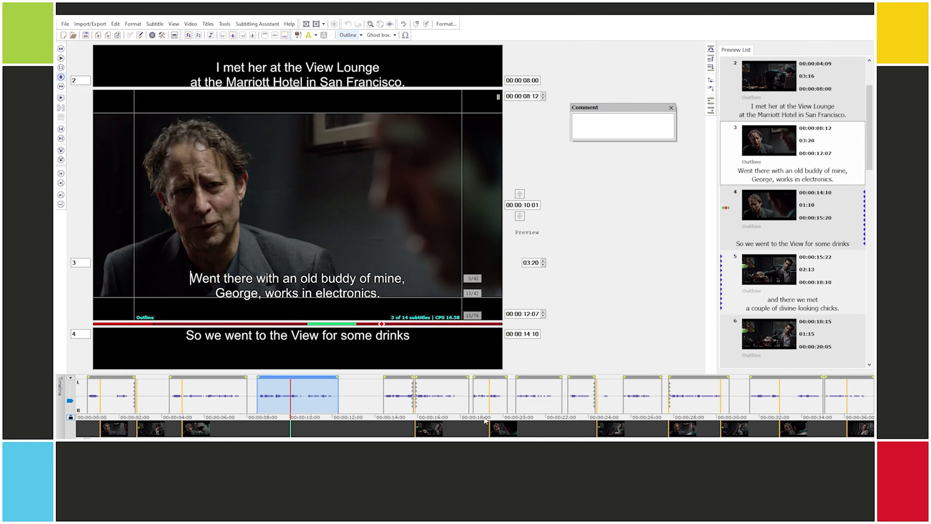
Step: Scrub the playhead forward from subtitle 3 to subtitle 5 at about 00:00:16
left_click_drag(291, 412, 398, 412)
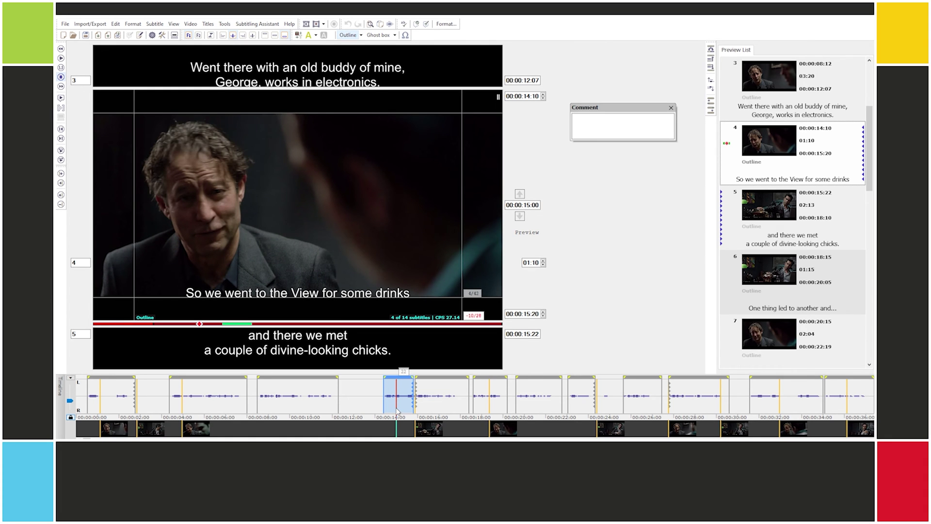
left_click_drag(397, 412, 430, 410)
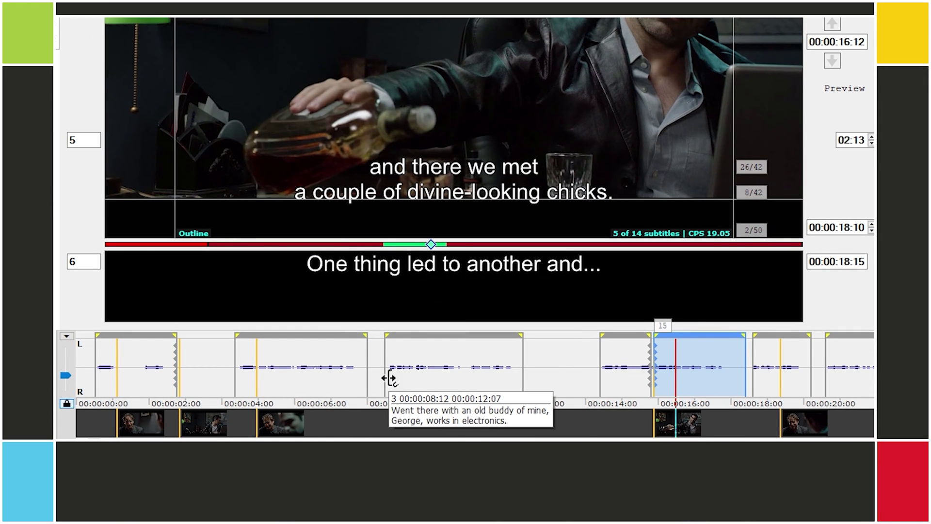
Step: Stretch subtitle 3 on the timeline to run from 00:00:08:06 to 00:00:12:13
left_click(440, 371)
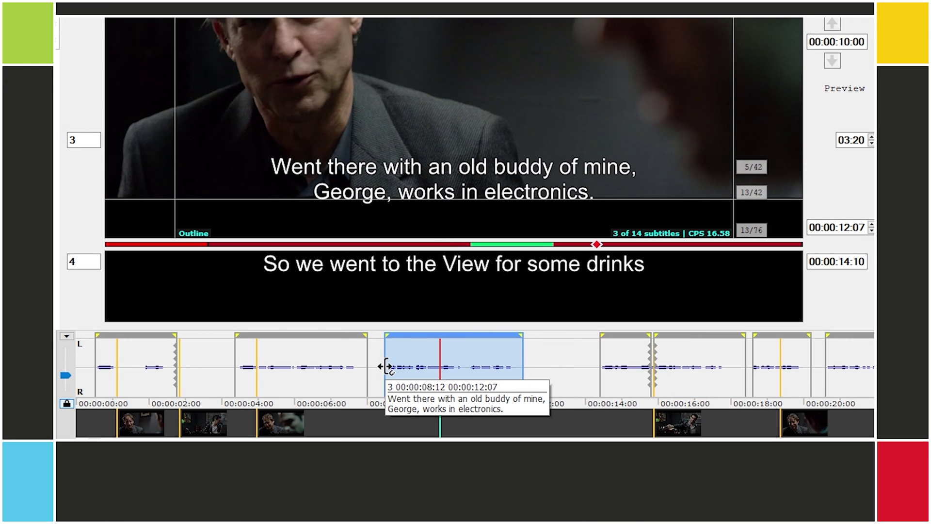
left_click_drag(386, 367, 377, 366)
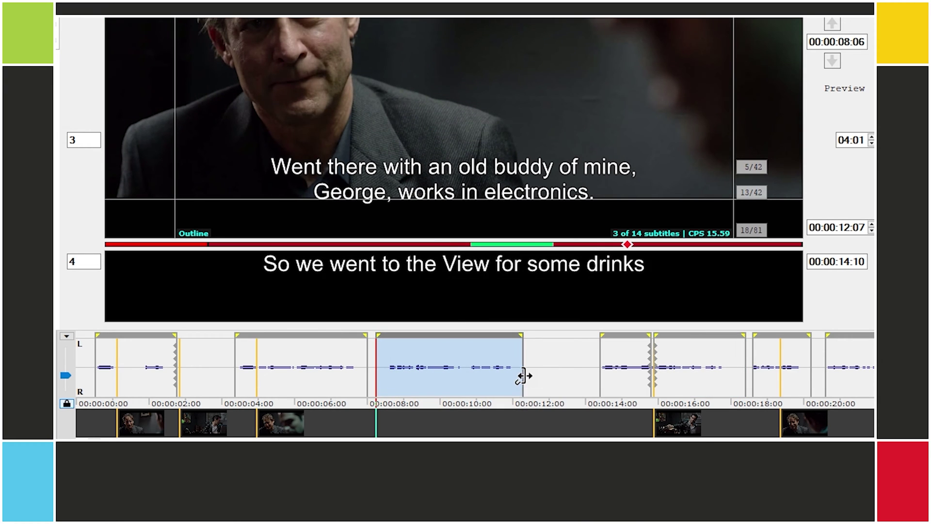
left_click_drag(523, 376, 531, 377)
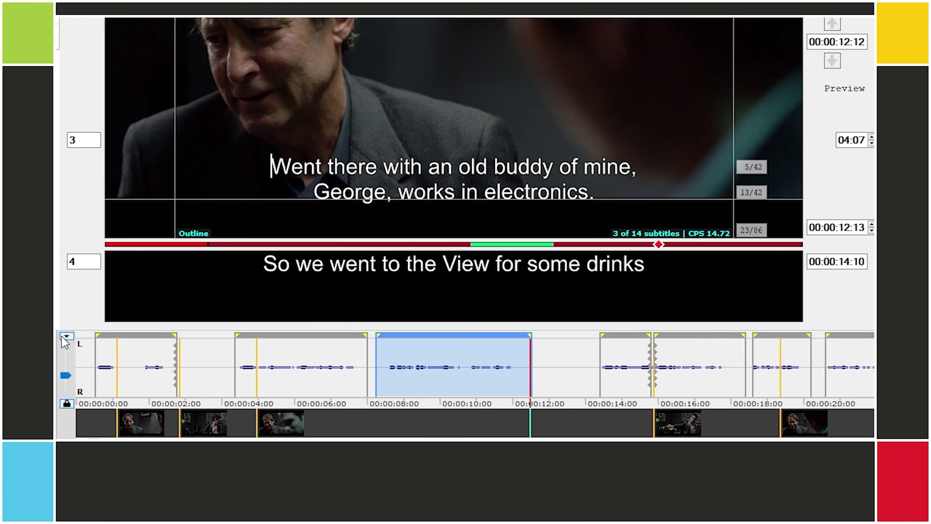
left_click(70, 377)
Step: Switch the timeline display mode to Detailed
mouse_move(97, 386)
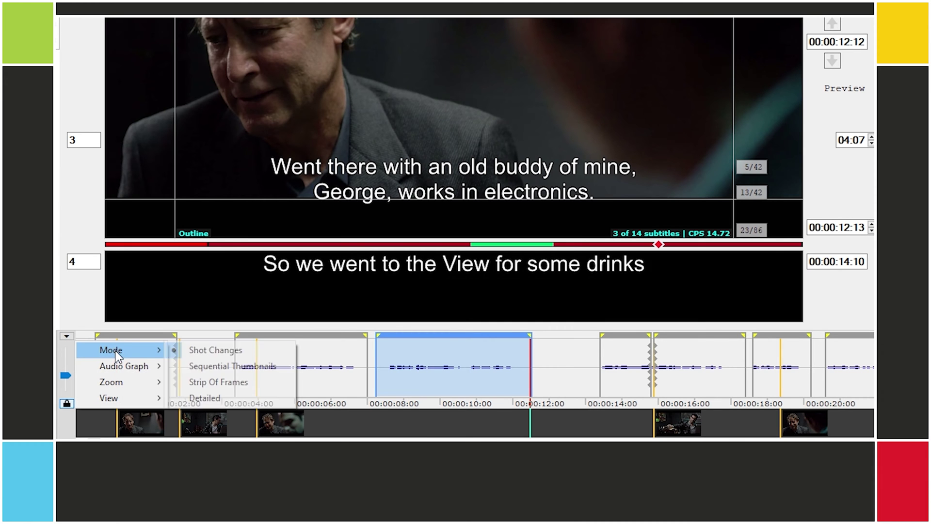
left_click(211, 394)
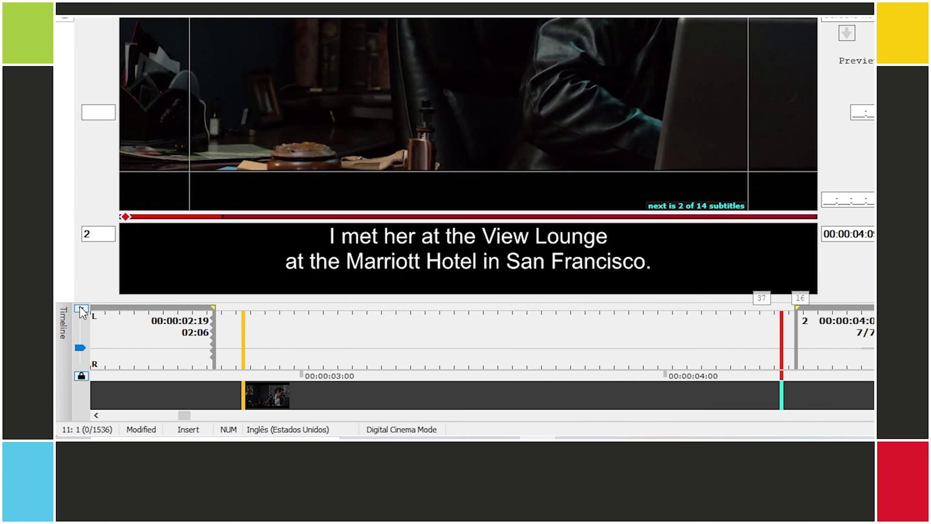
left_click(70, 377)
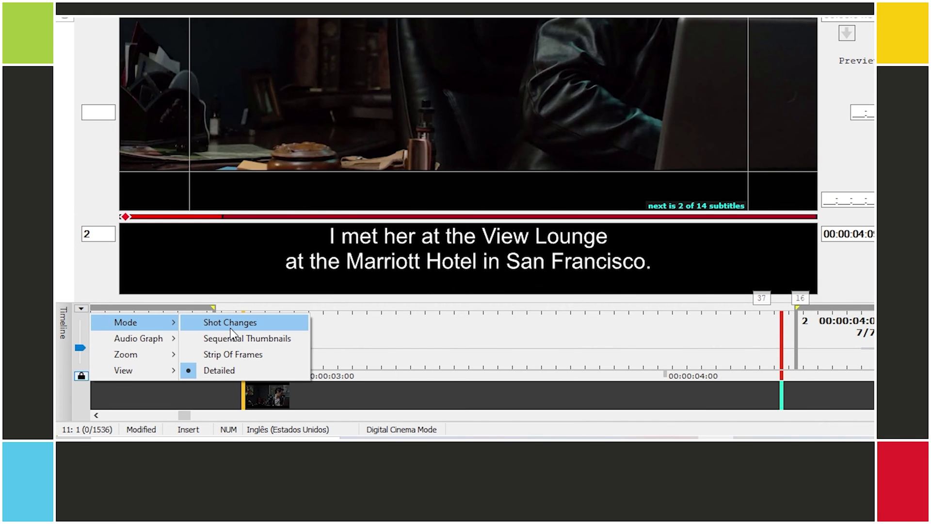
Step: Return the timeline to Shot Changes mode, select subtitle 5, and scrub to subtitle 6 at 00:00:19:09
left_click(231, 327)
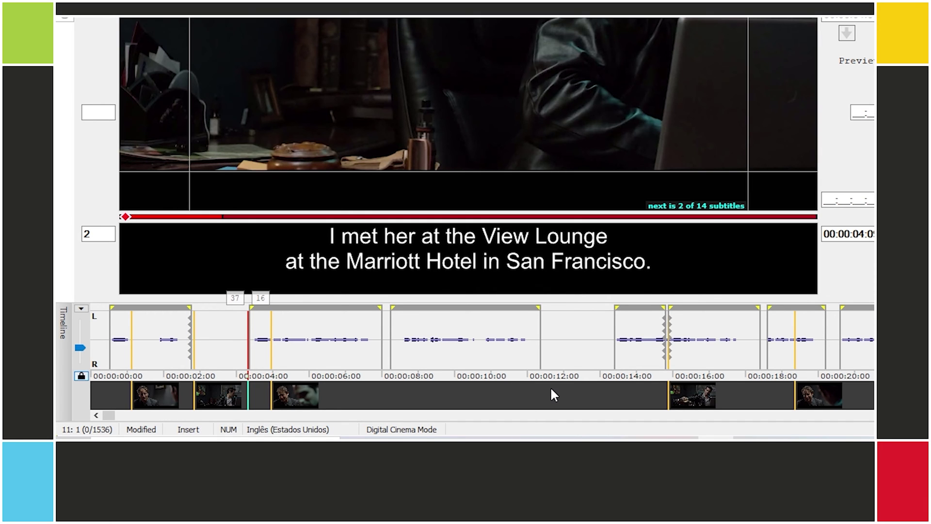
left_click(709, 391)
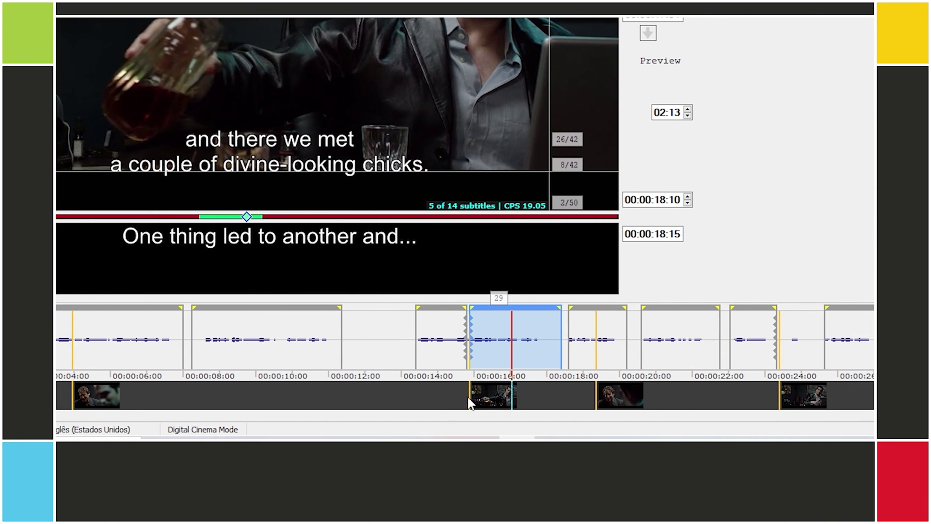
left_click(470, 404)
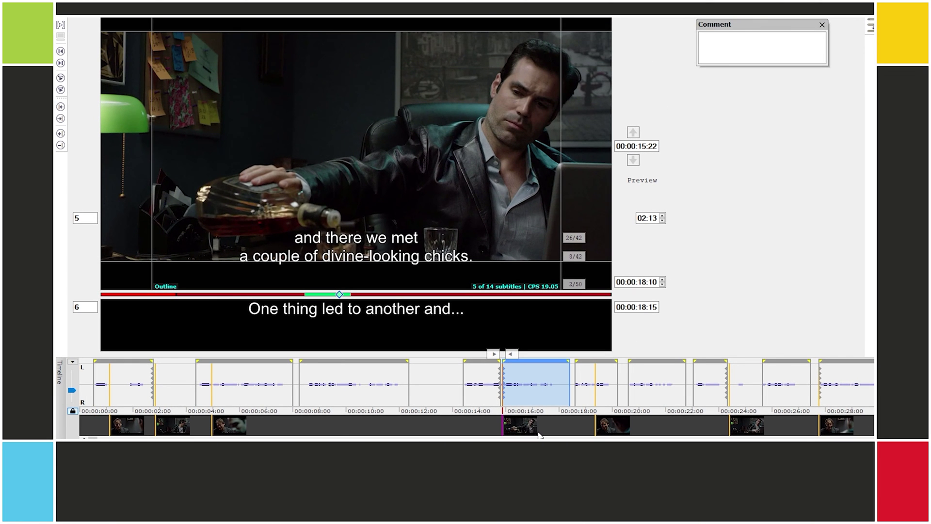
left_click_drag(578, 434, 597, 434)
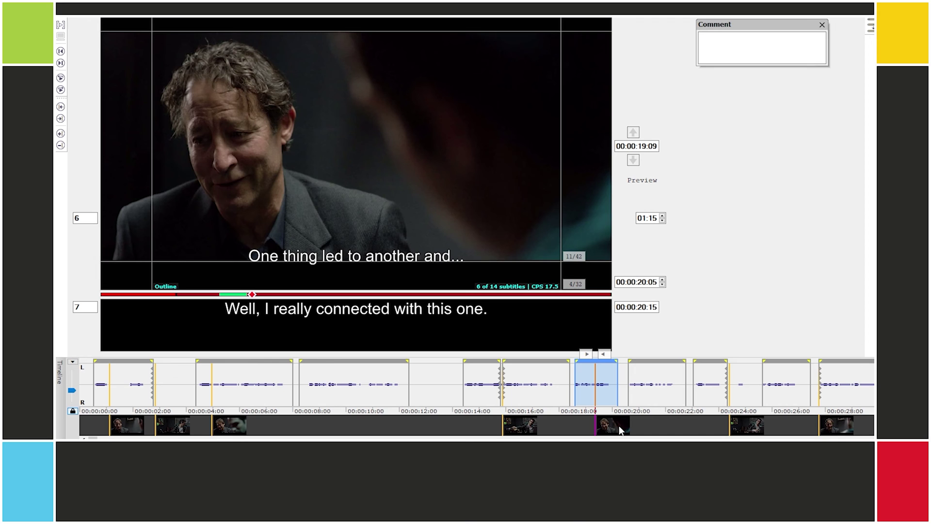
scroll(168, 400, "down", 1)
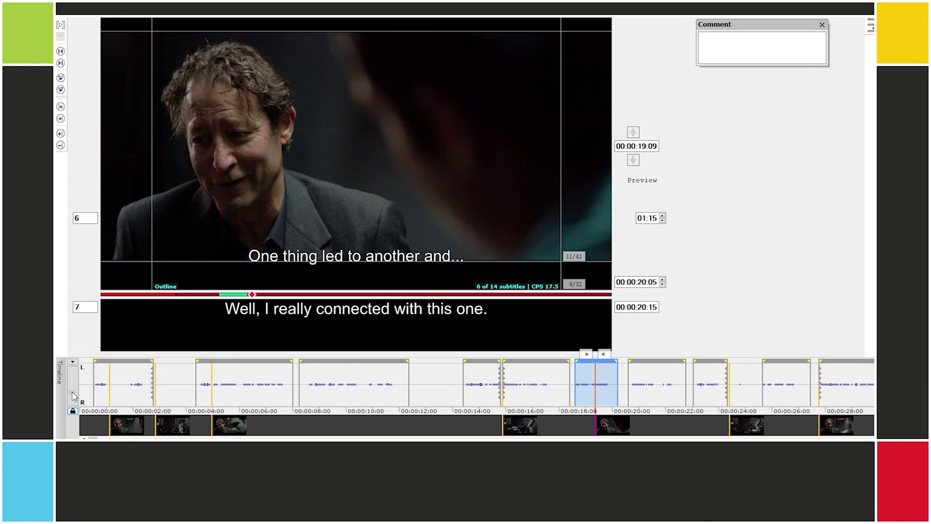
Step: Enlarge the timeline waveform height and switch the timeline to Detailed view
mouse_move(73, 397)
left_mouse_down()
mouse_move(76, 382)
mouse_move(79, 393)
left_mouse_up()
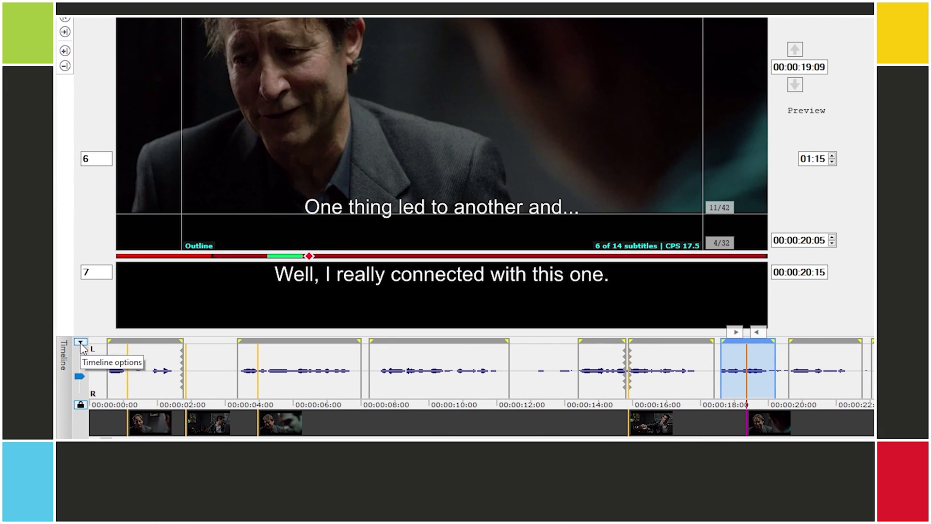
left_click(72, 362)
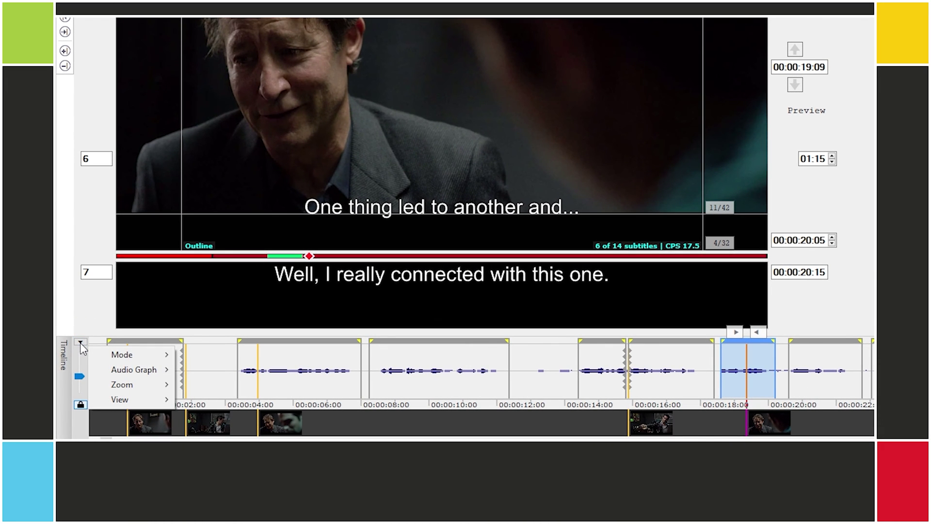
mouse_move(113, 358)
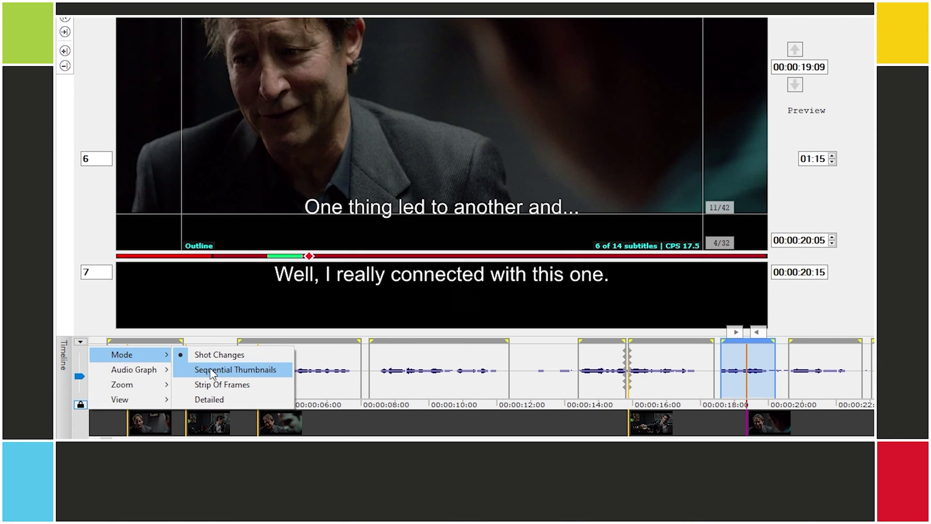
left_click(230, 403)
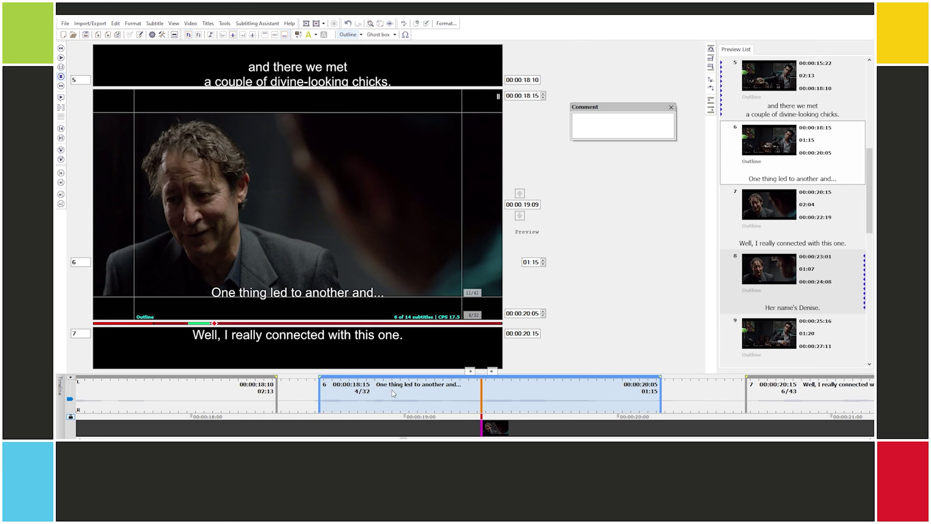
Step: Zoom the timeline out to x8 and look through the Audio Graph and View submenus
left_click(69, 377)
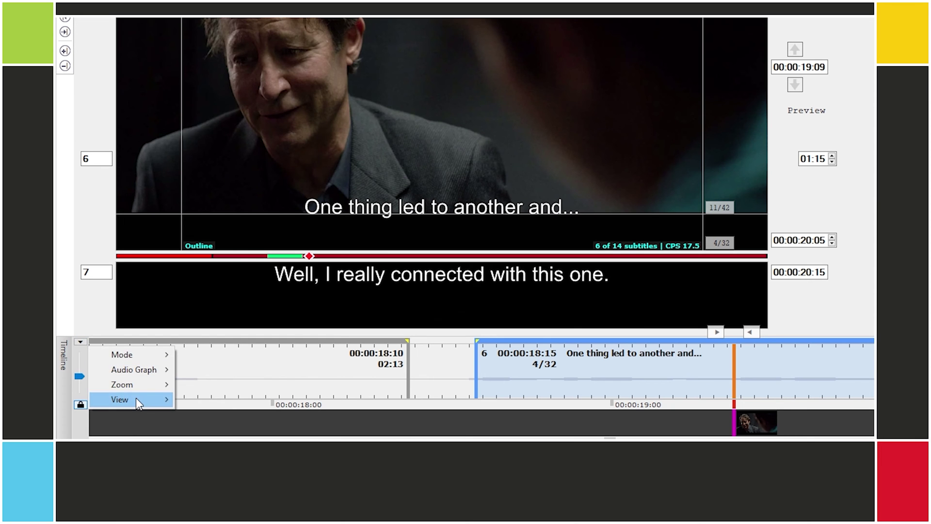
mouse_move(104, 408)
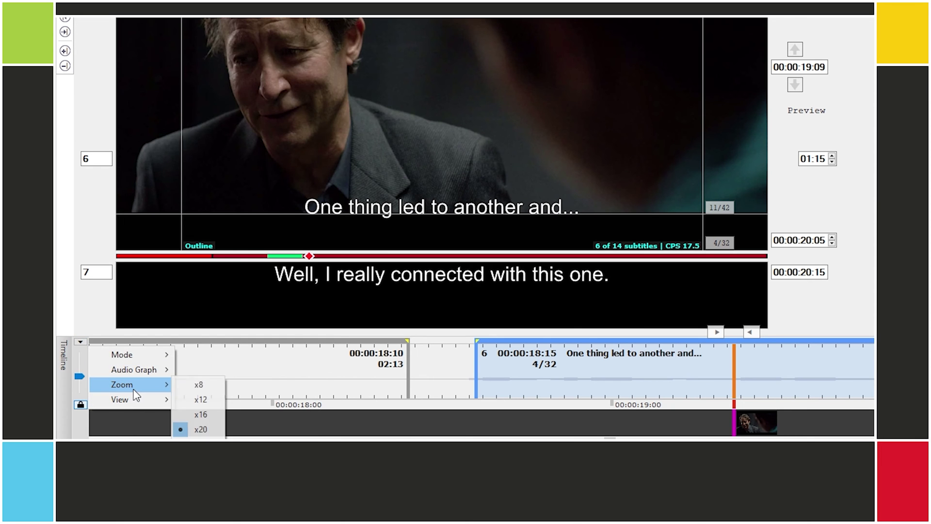
left_click(220, 387)
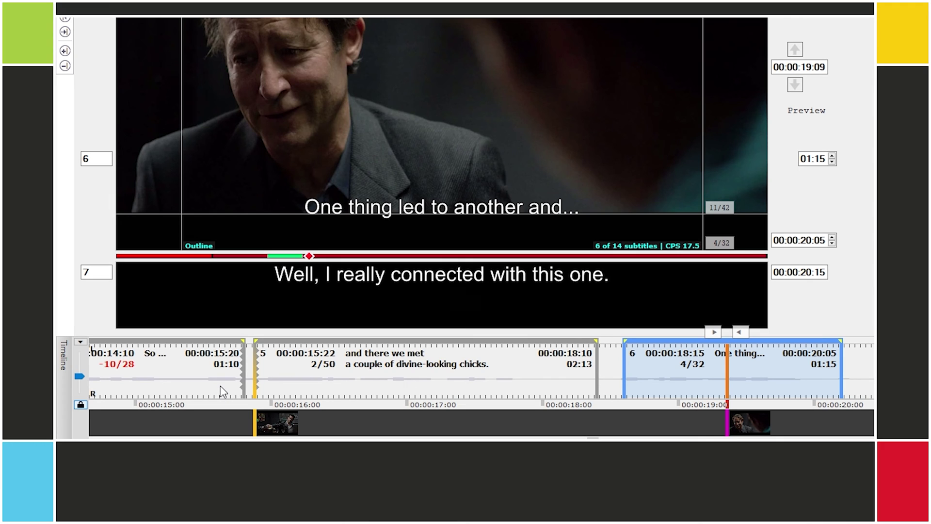
left_click(80, 342)
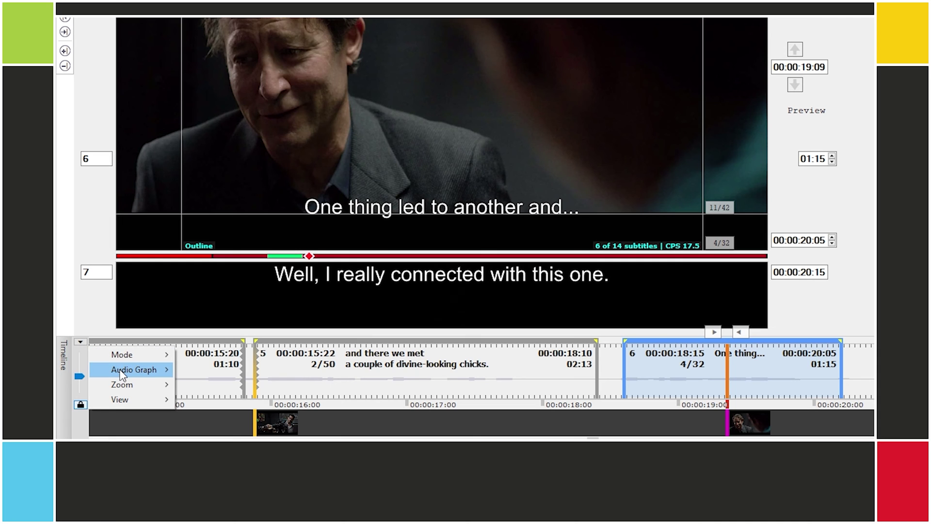
mouse_move(121, 375)
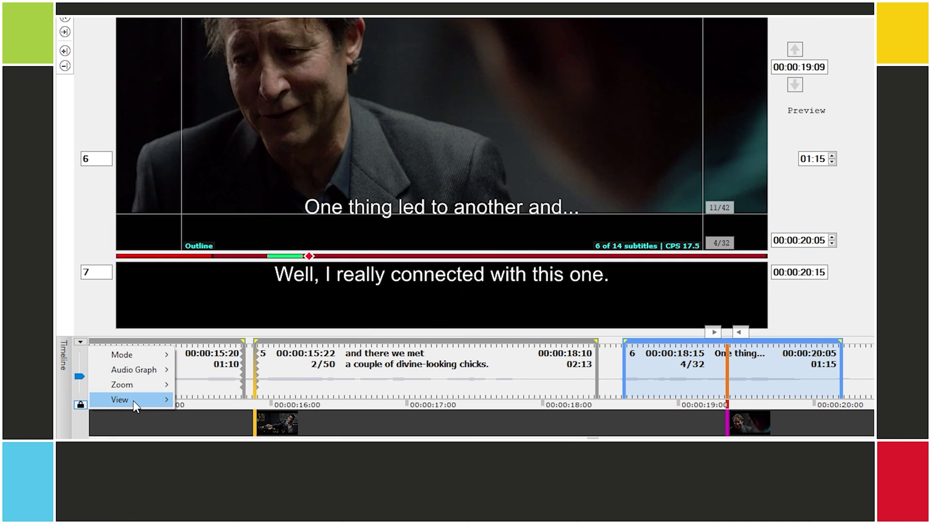
mouse_move(135, 406)
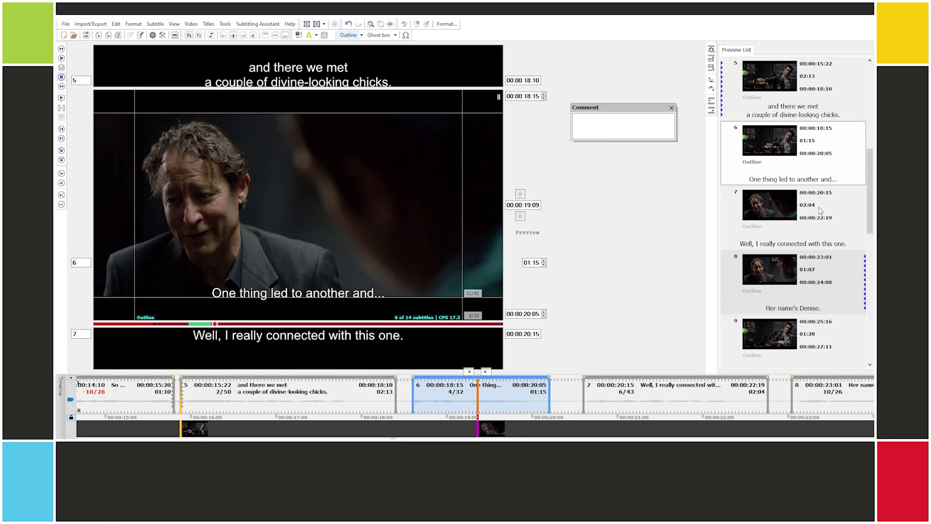
Step: Select subtitle 7 in the Preview List, step back to 6, then forward again
left_click(819, 210)
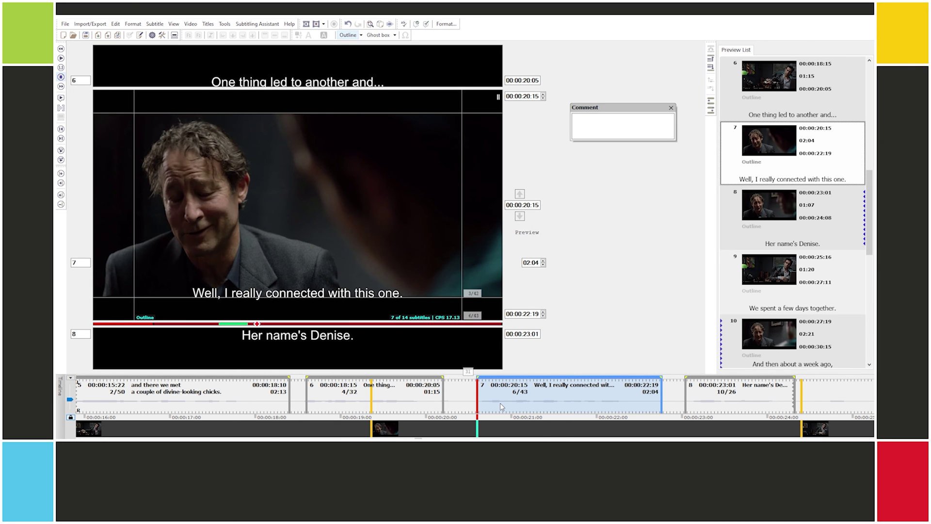
key("Up")
key("Down")
key("Down")
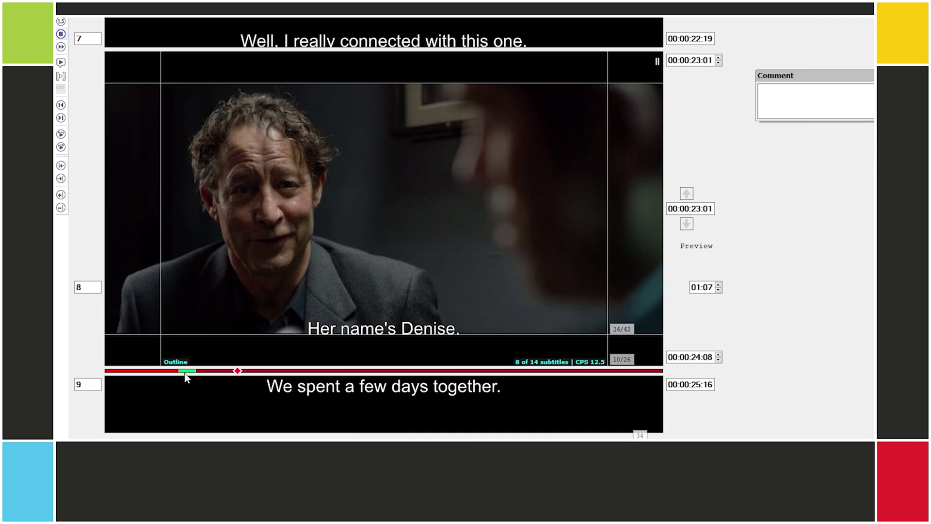
left_click(334, 297)
type("aoewifjaoweifjoij")
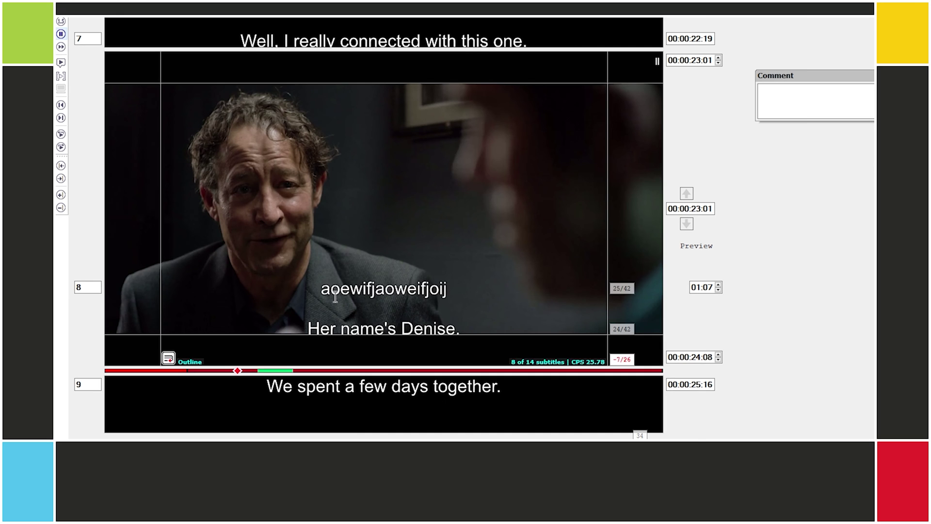
key("BackSpace")
key("BackSpace")
key("BackSpace")
key("BackSpace")
key("BackSpace")
key("BackSpace")
key("BackSpace")
key("BackSpace")
key("BackSpace")
key("BackSpace")
key("BackSpace")
key("BackSpace")
key("BackSpace")
key("BackSpace")
key("BackSpace")
key("BackSpace")
key("BackSpace")
scroll(362, 276, "down", 3)
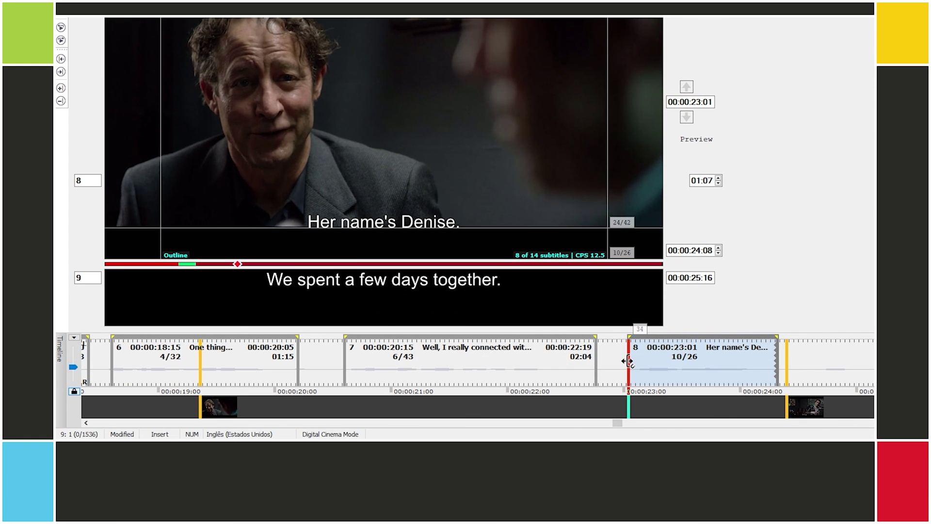
Step: Retime subtitle 8 to 00:00:23:01–00:00:24:02, undoing an accidental start change
left_click_drag(628, 361, 662, 360)
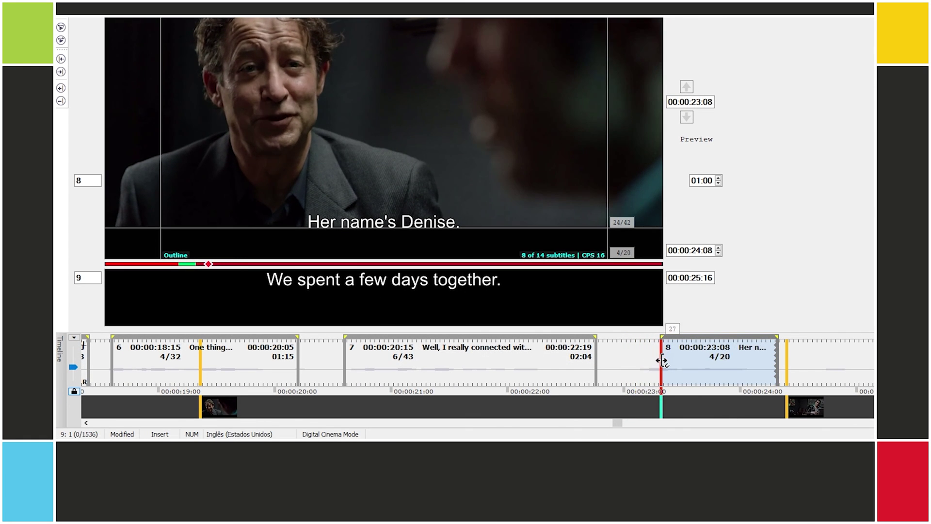
key("ctrl+z")
left_click_drag(776, 371, 689, 370)
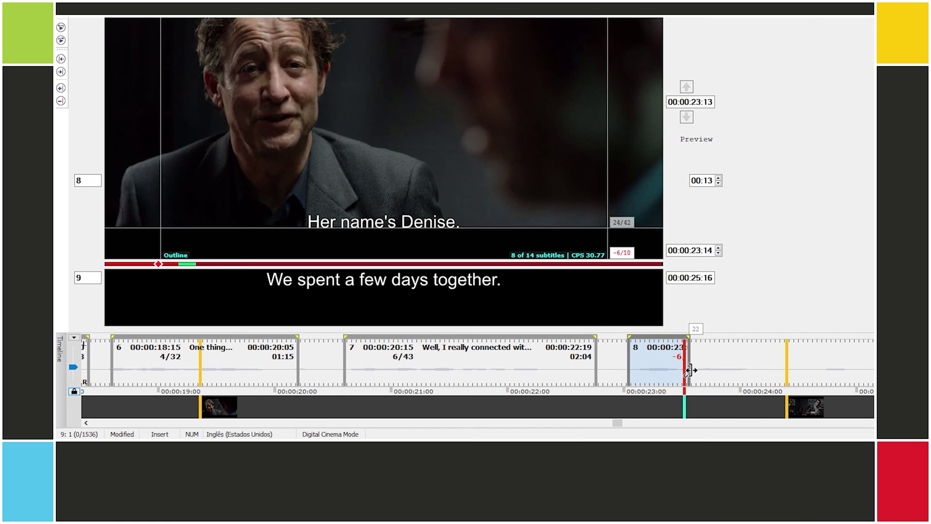
left_click_drag(690, 370, 751, 365)
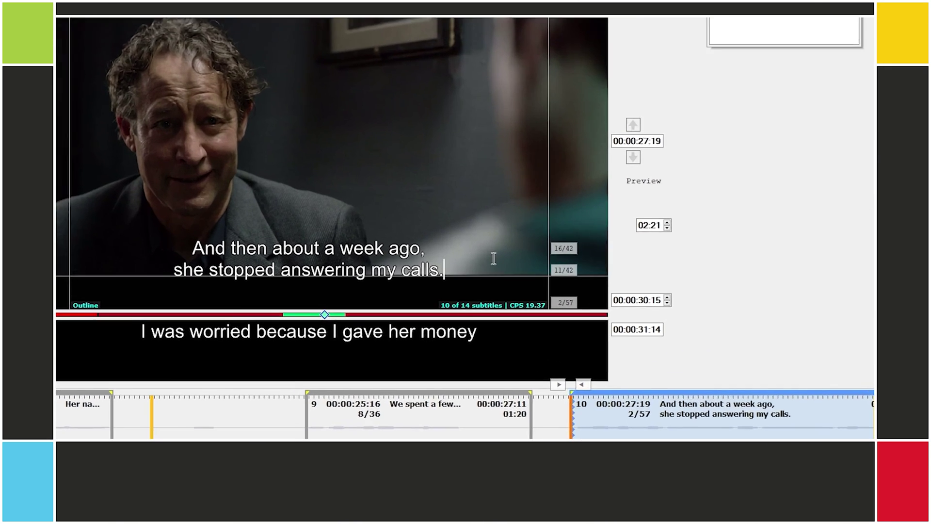
Step: Type test letters after 'ago,' and at the end of subtitle 10's second line
left_click(423, 277)
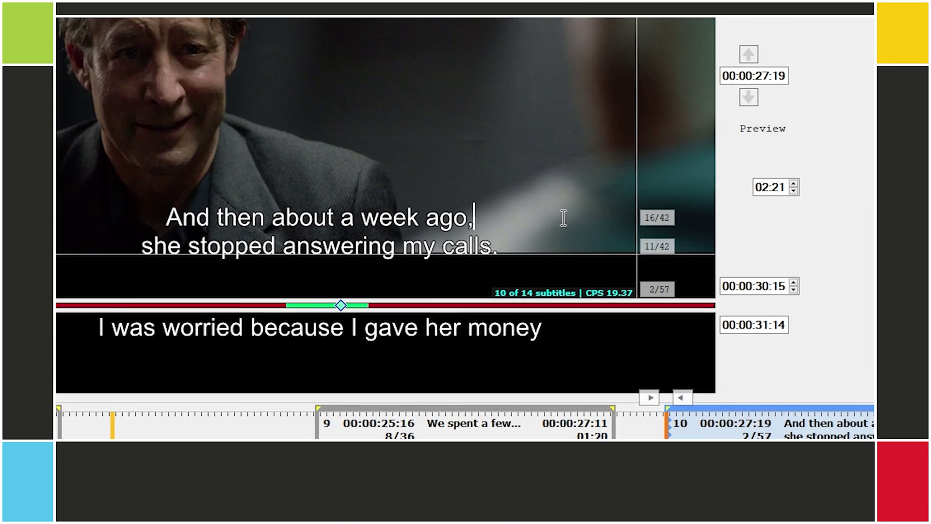
type("waefa we")
left_click(540, 243)
type("a")
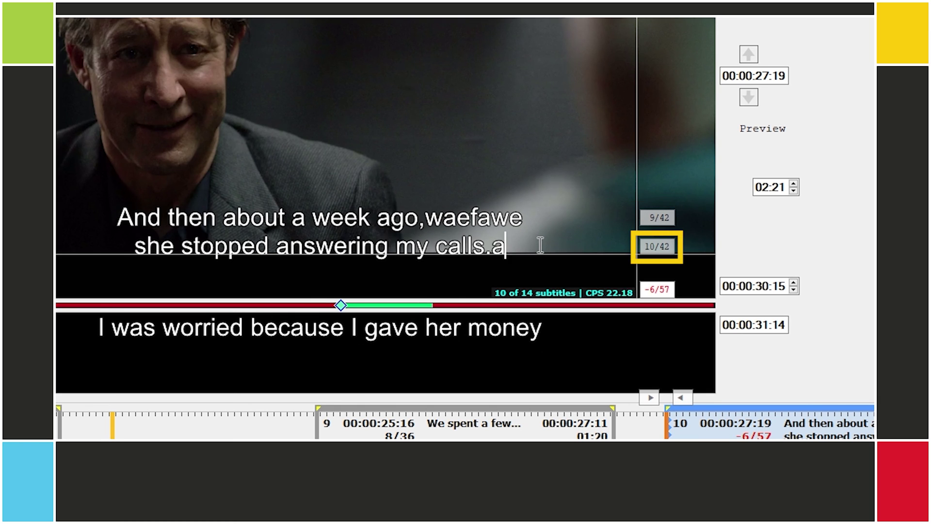
type("ewfaewf")
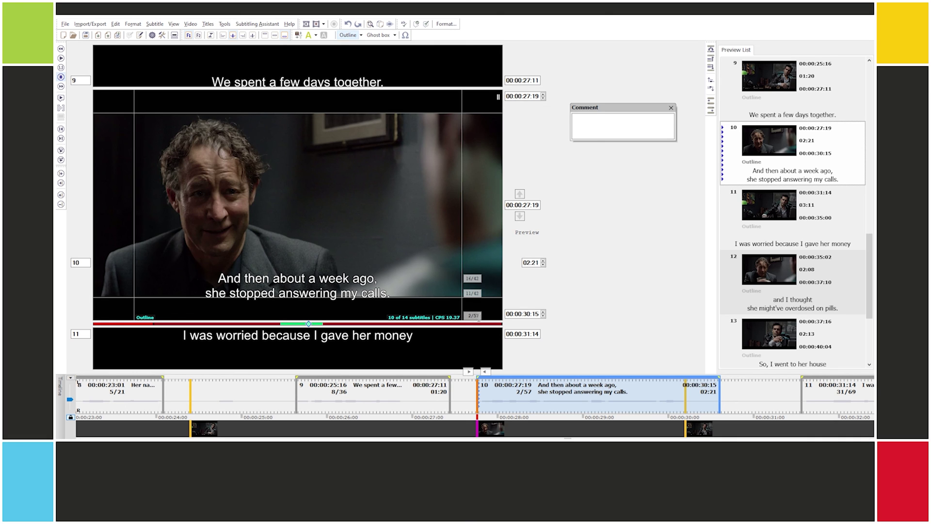
Step: Add 'aaa' after 'calls.', then select the extra letters and delete them
key("ctrl+End")
type("aa")
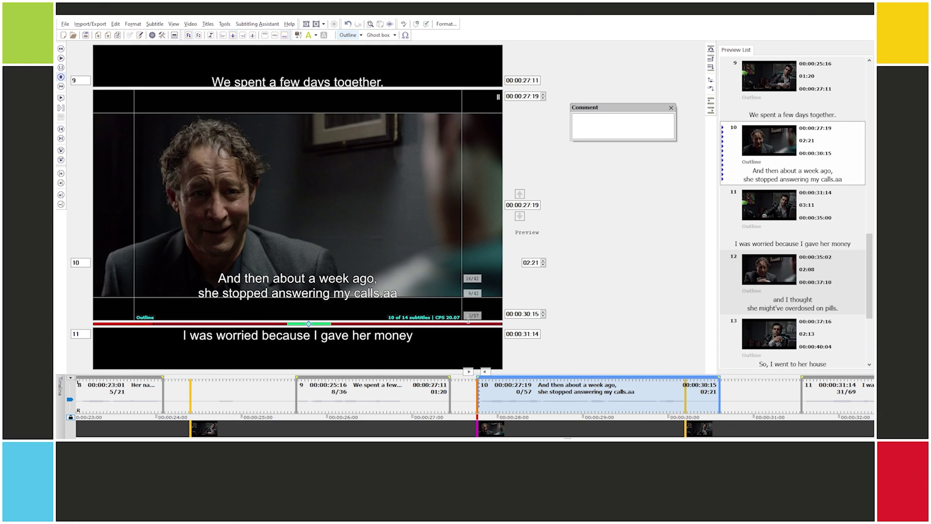
type("a")
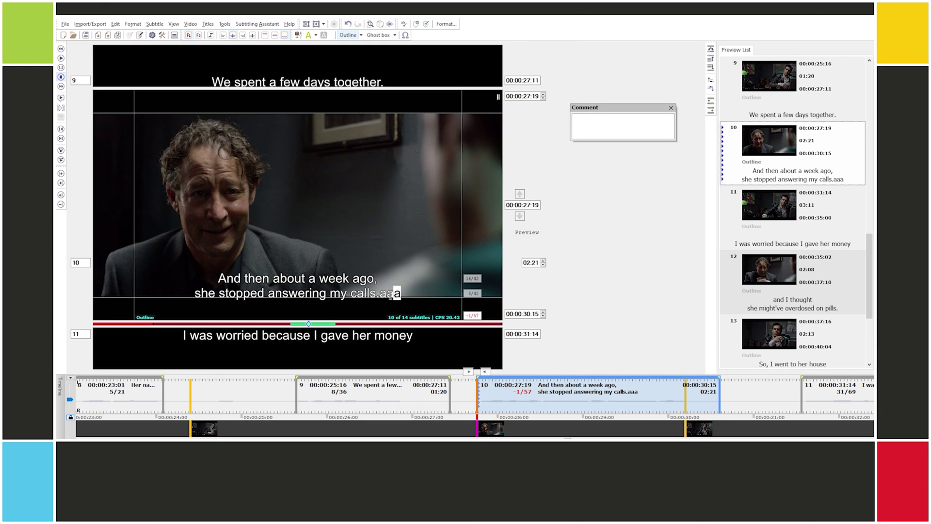
left_click_drag(391, 296, 379, 294)
key("BackSpace")
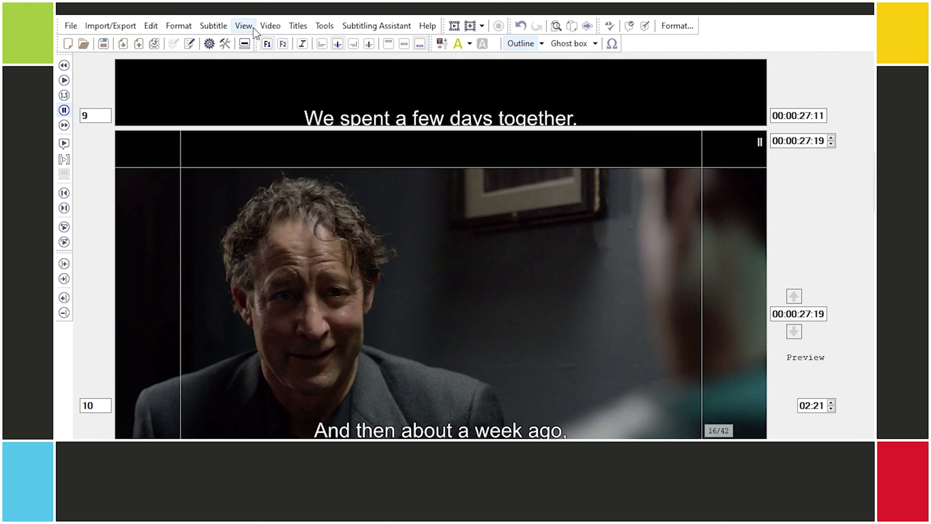
Step: Switch the EasyTitles window layout from Classic to Large via View > Layout
left_click(254, 32)
mouse_move(274, 198)
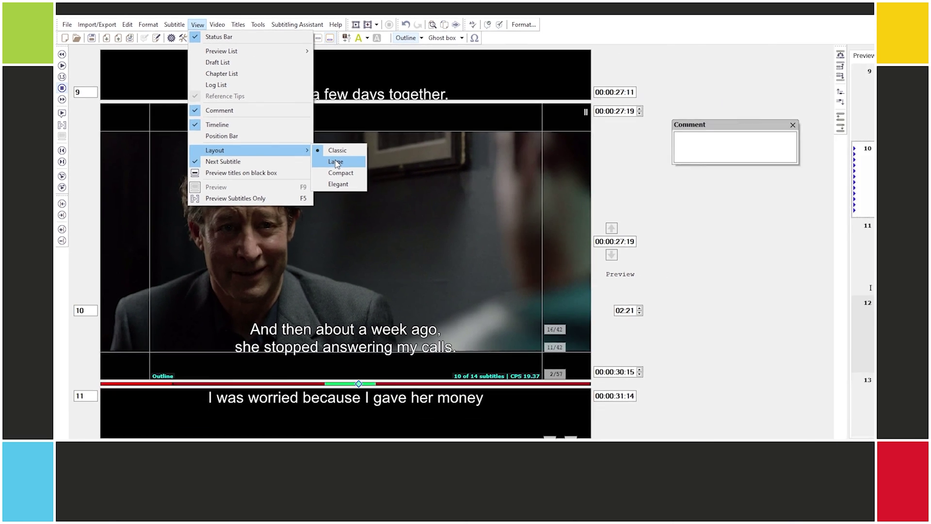
left_click(336, 162)
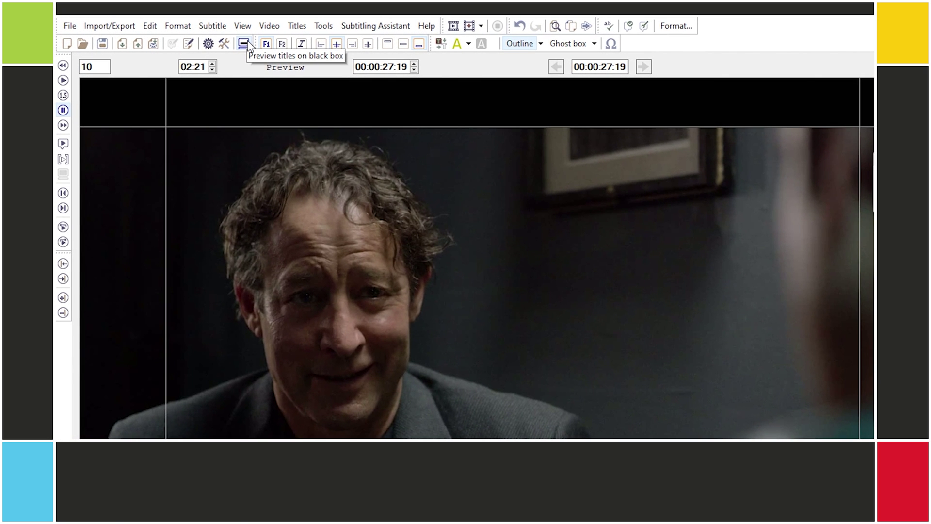
Step: Turn on the black-box preview so subtitle 10's text shows on a black box over the video
left_click(245, 45)
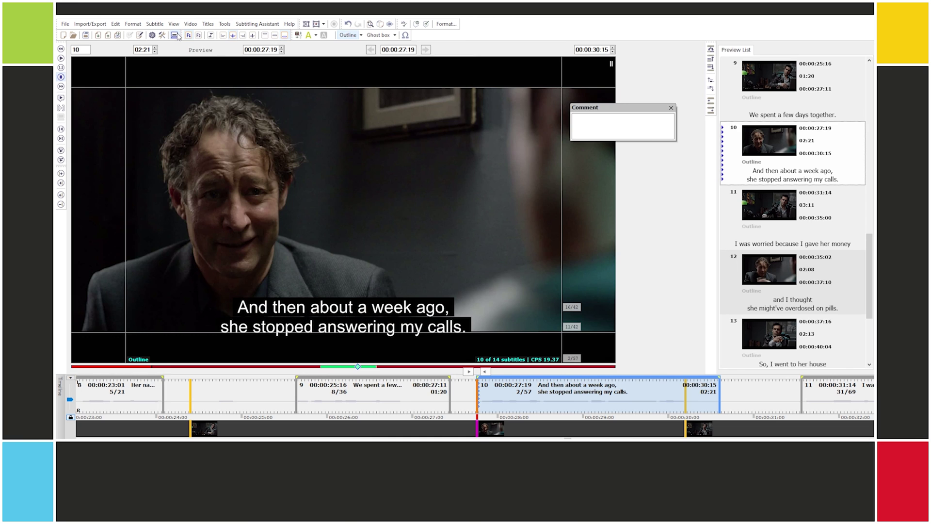